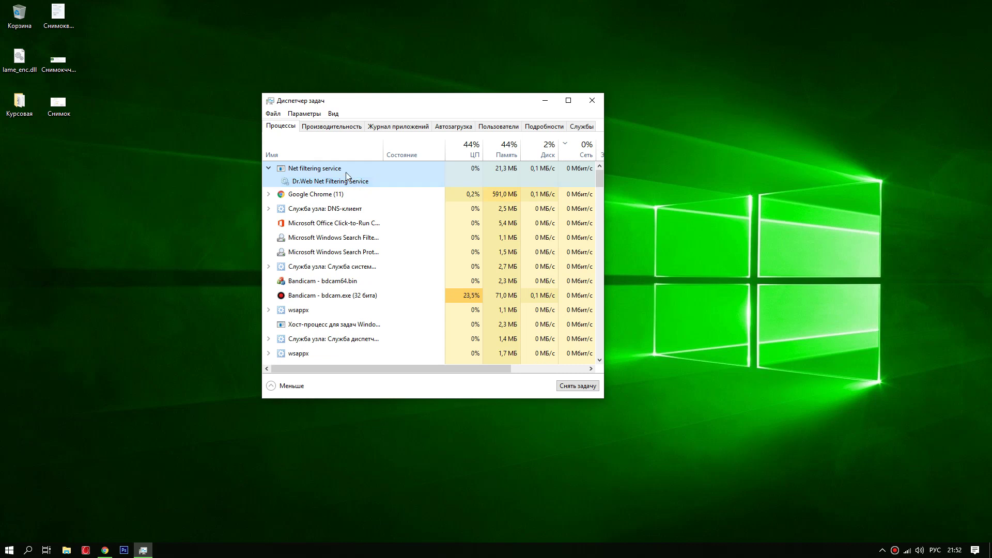
# Inspect the Net filtering service process and select its Dr.Web Net Filtering Service entry.
pyautogui.click(412, 182)
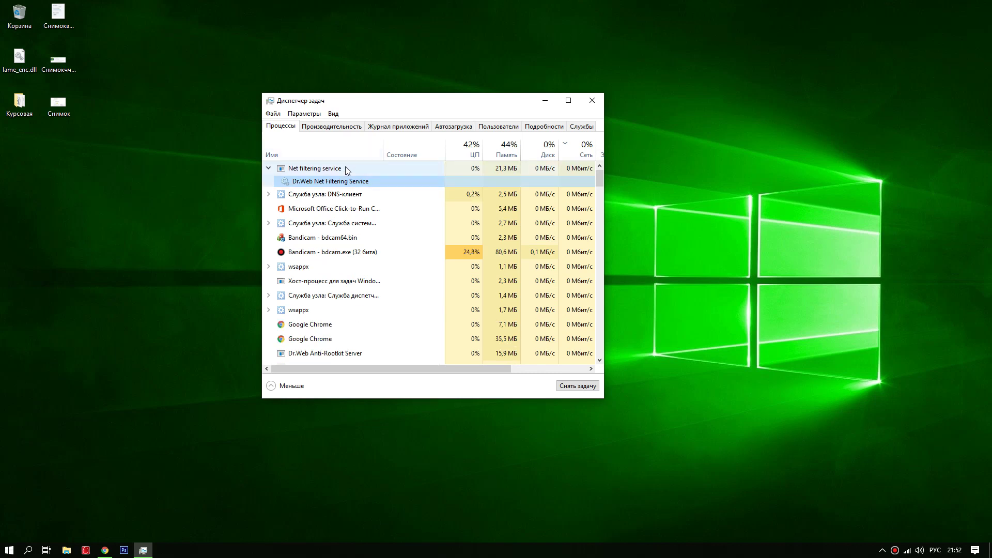
pyautogui.click(310, 169)
pyautogui.click(320, 183)
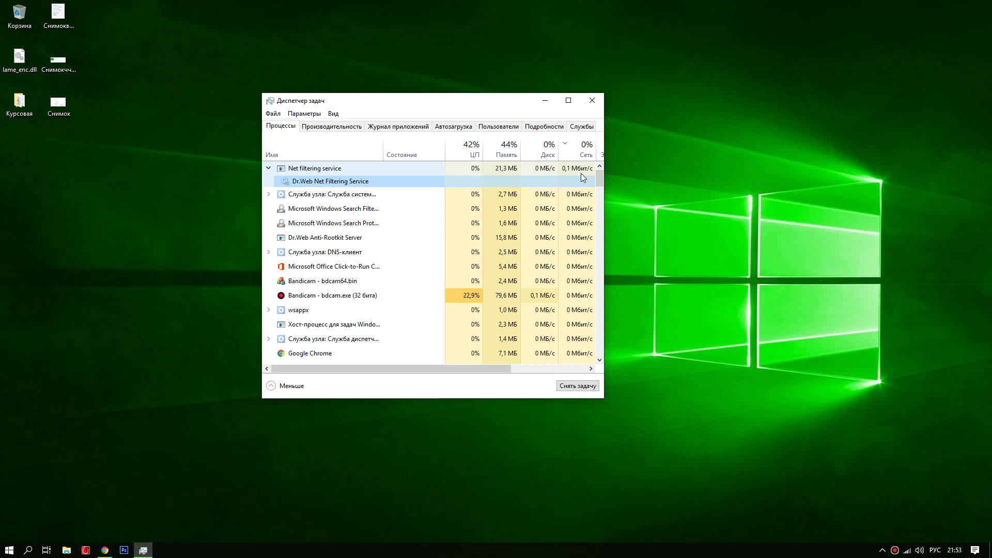
pyautogui.click(298, 183)
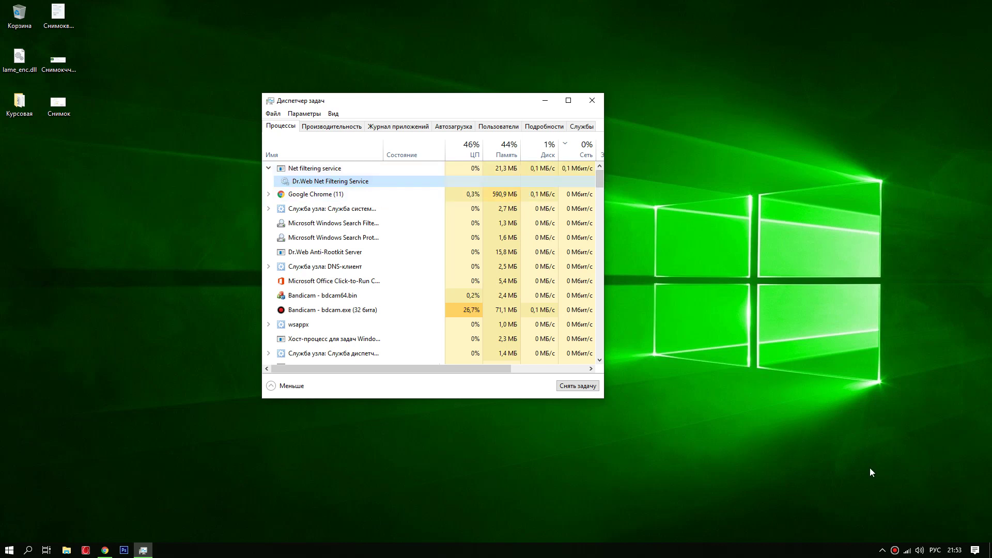
# Look through the notification centre and hidden tray icons, dismissing the Office update notification.
pyautogui.click(975, 550)
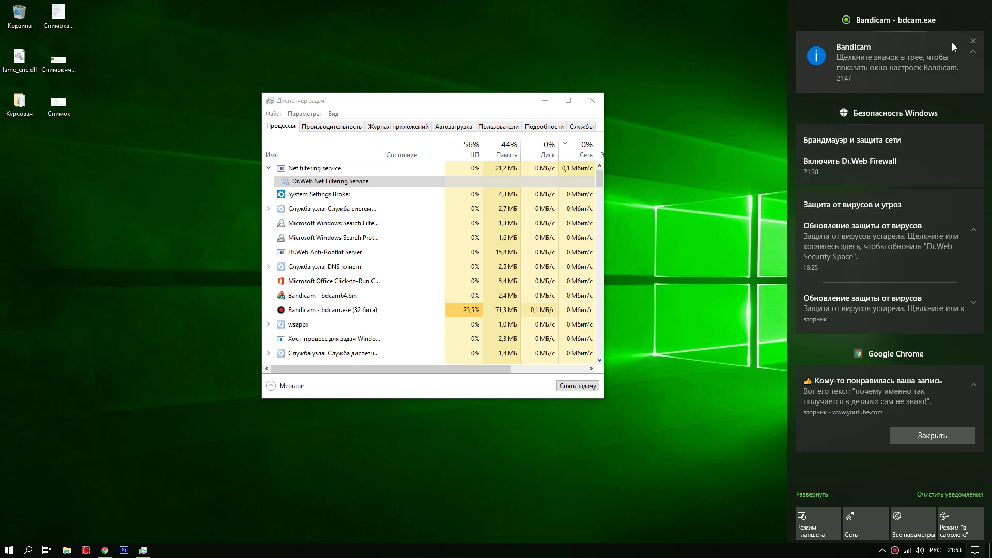
pyautogui.click(882, 550)
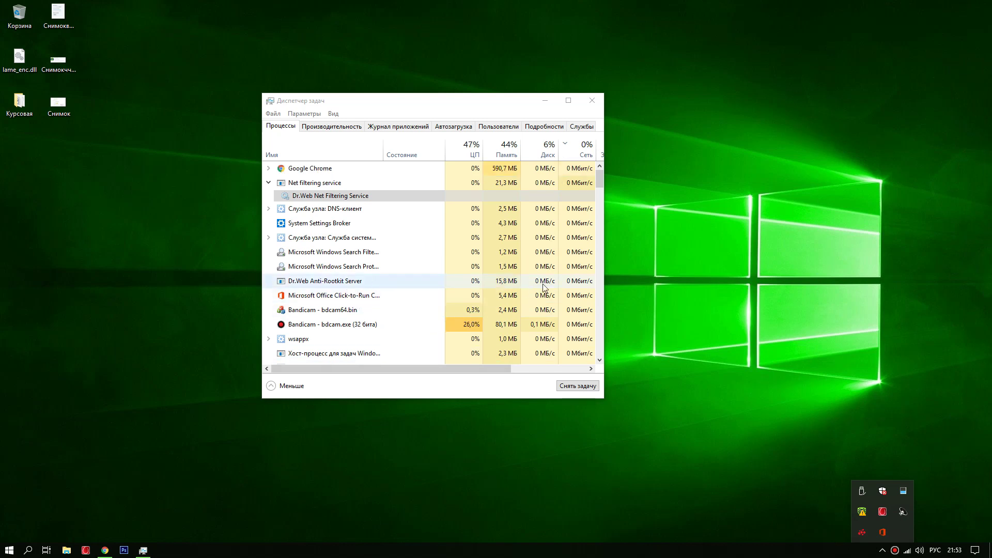
pyautogui.click(882, 530)
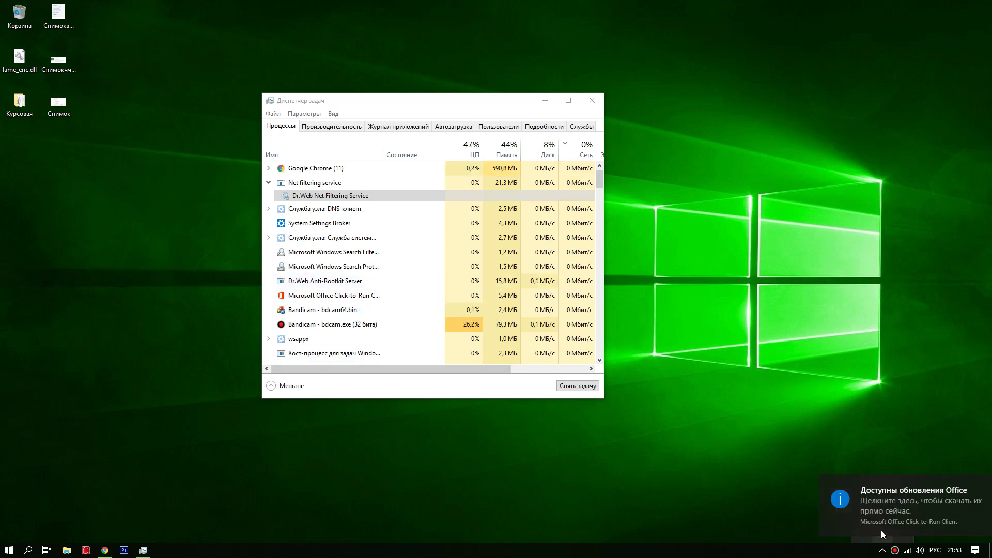
pyautogui.click(975, 487)
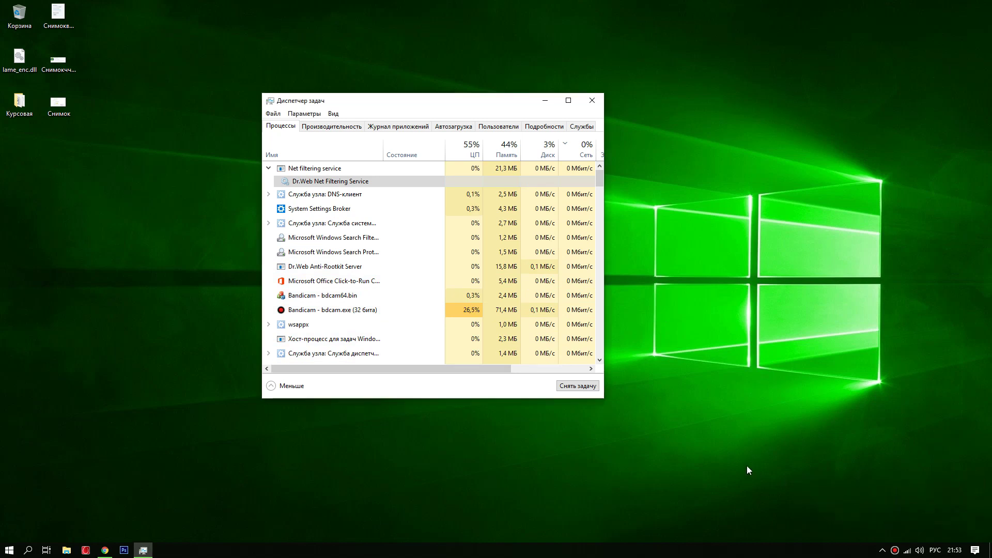
pyautogui.click(882, 551)
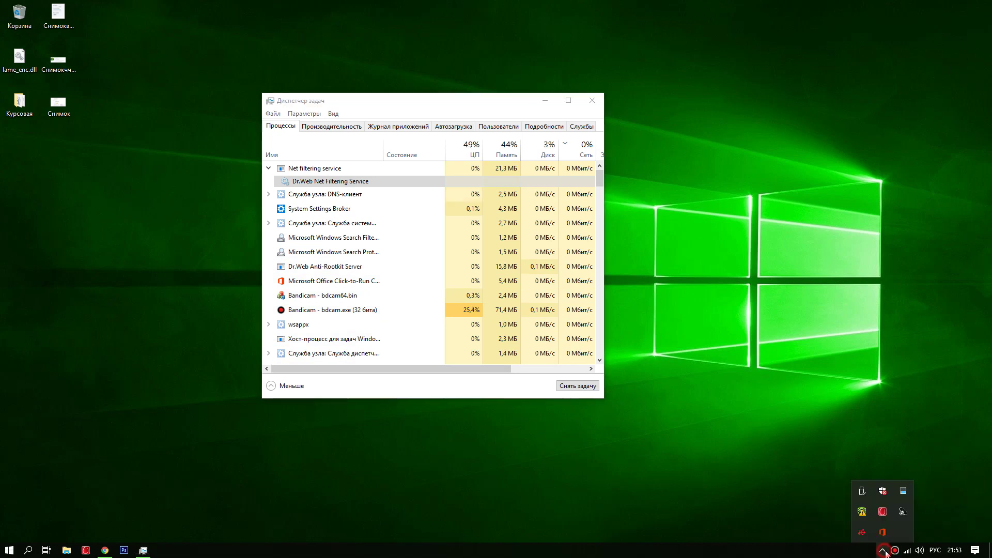
pyautogui.click(719, 503)
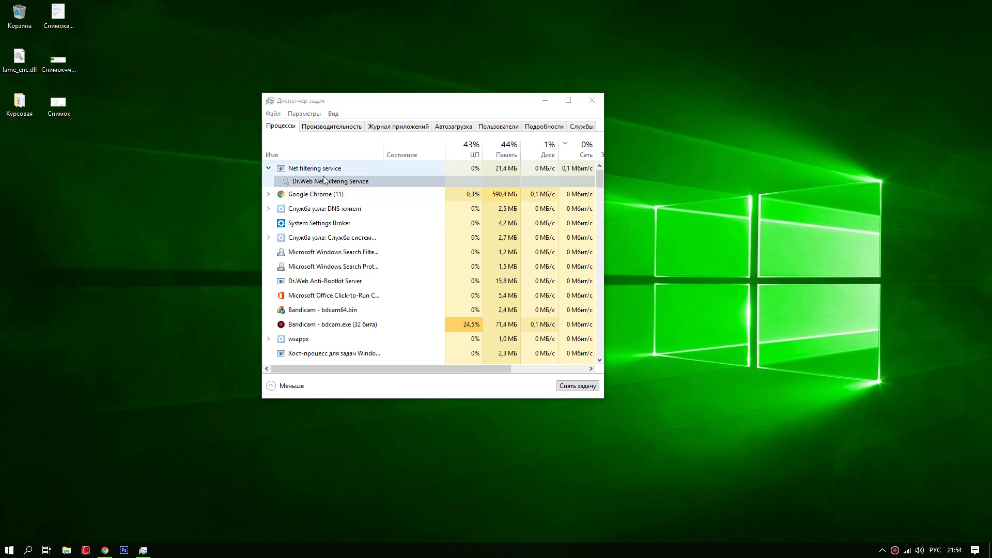
pyautogui.click(882, 550)
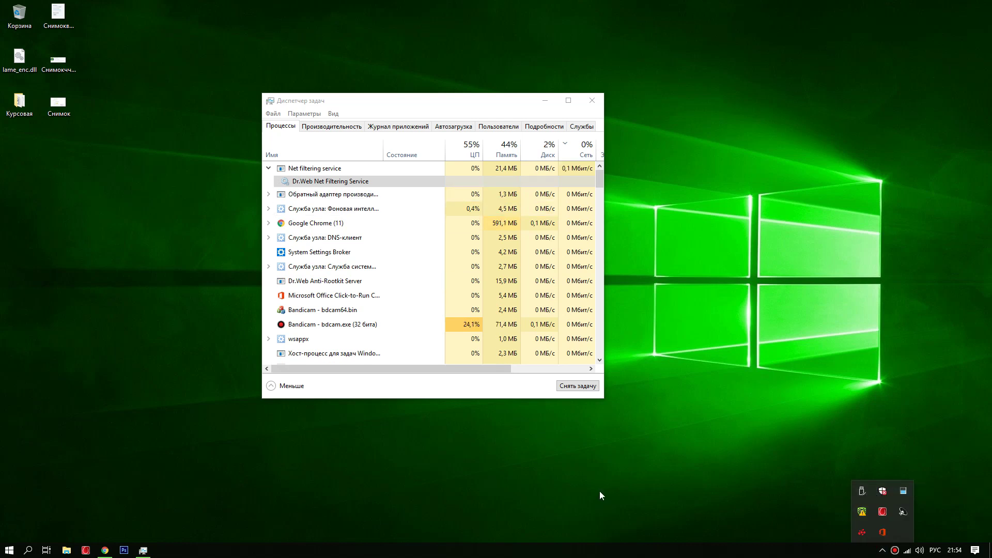
pyautogui.click(27, 550)
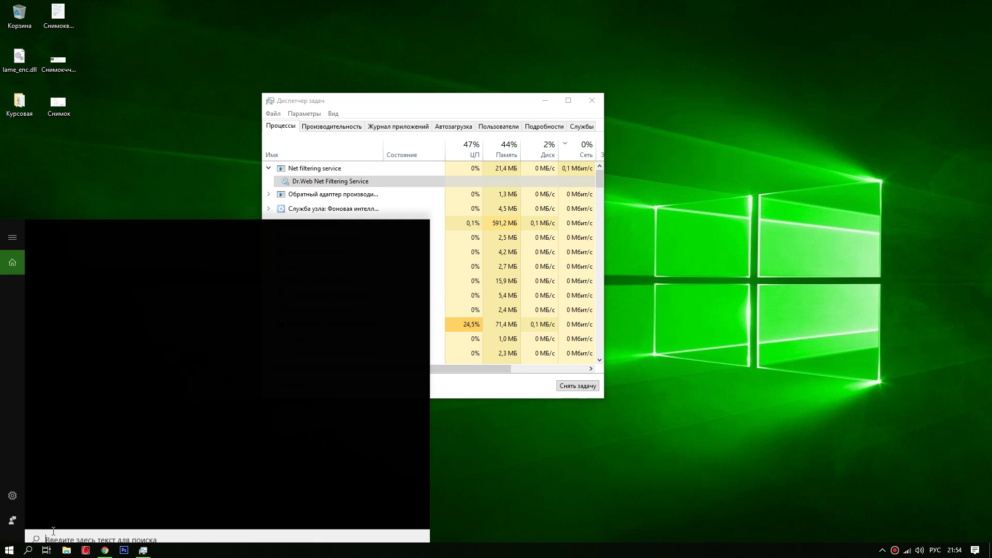
pyautogui.click(405, 95)
# Locate Dr.Web Net Filtering Service in the Services console from its process entry and open the service's properties.
pyautogui.click(335, 182)
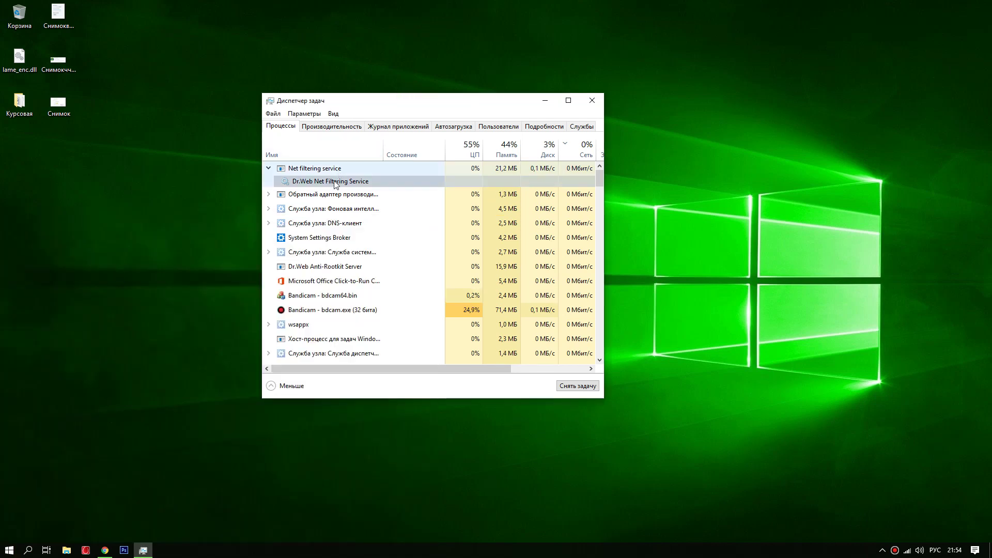
pyautogui.rightClick(334, 182)
pyautogui.click(376, 199)
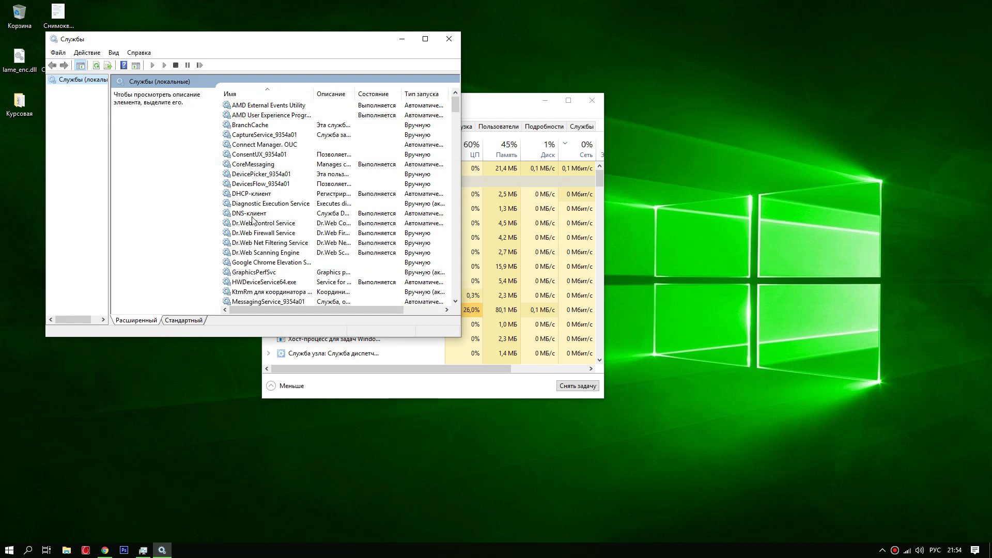
pyautogui.click(269, 242)
pyautogui.rightClick(269, 245)
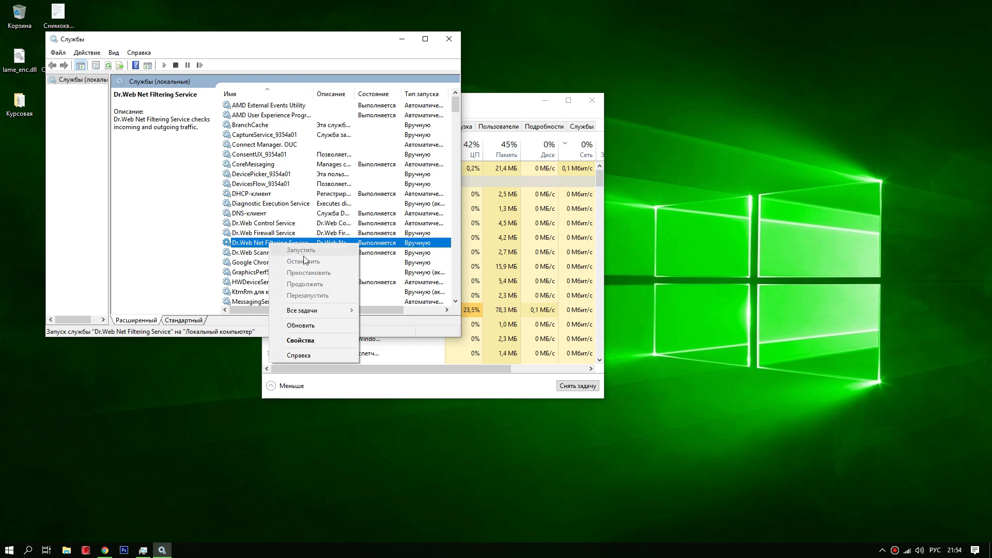
pyautogui.click(316, 340)
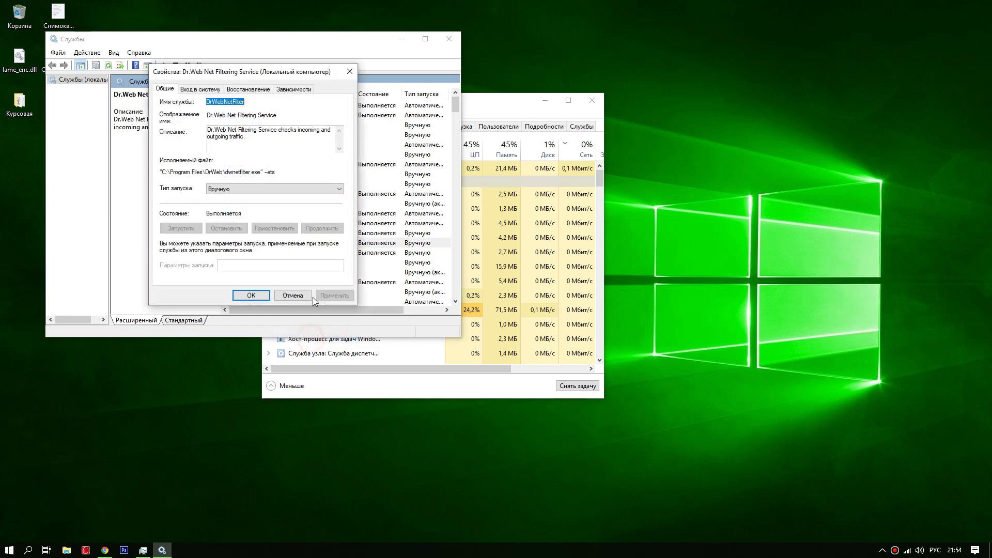
# Review the service's startup type options, cancel its properties dialog without changes and close the Services console.
pyautogui.click(223, 191)
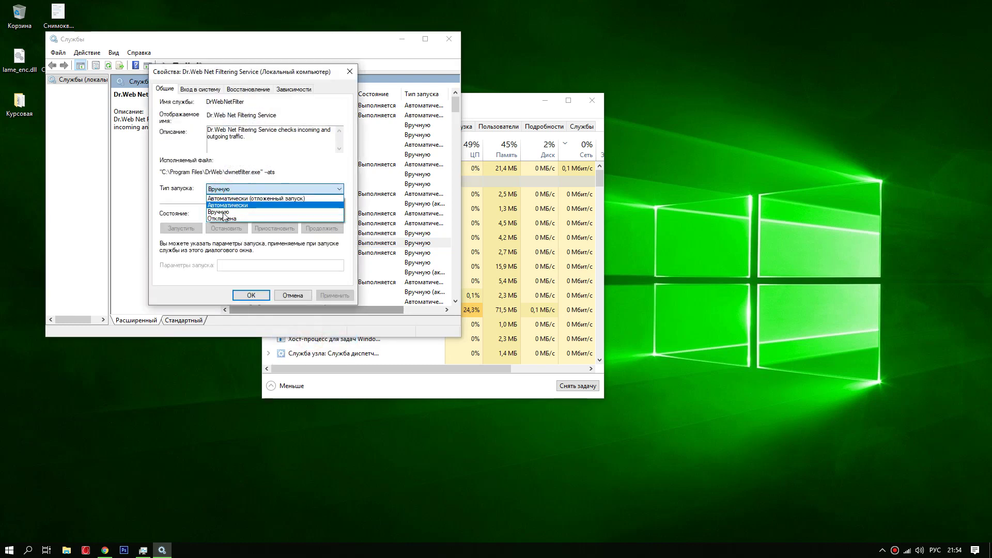
pyautogui.click(180, 202)
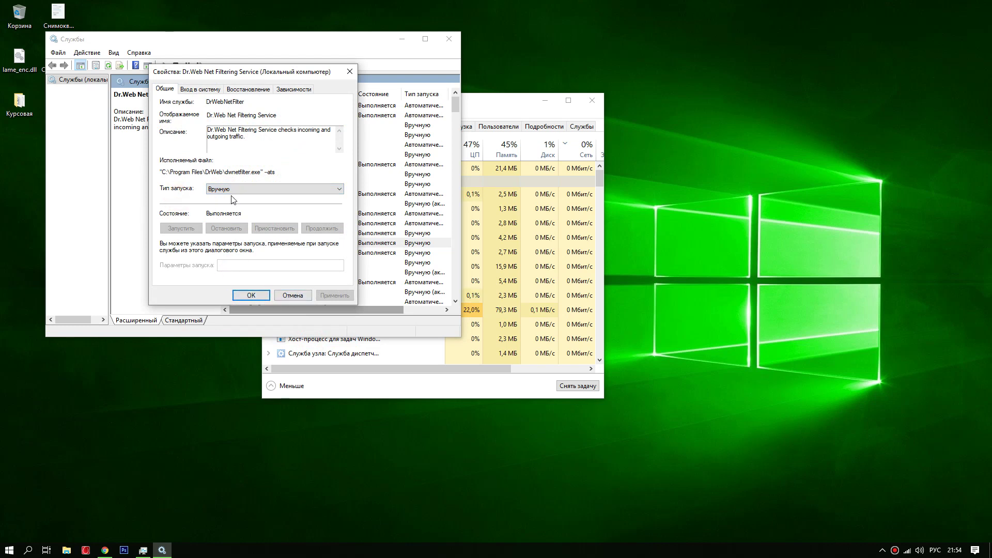
pyautogui.click(292, 294)
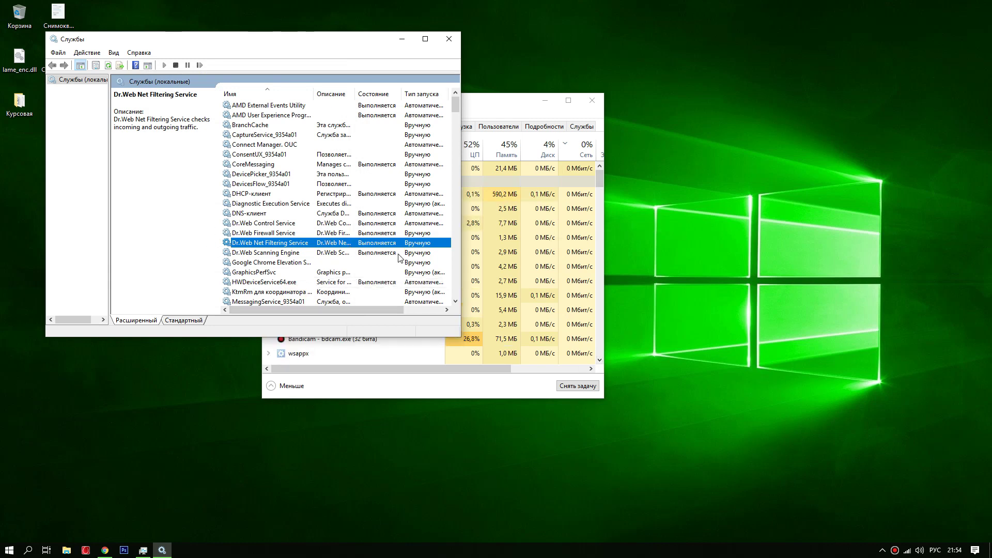
pyautogui.click(882, 549)
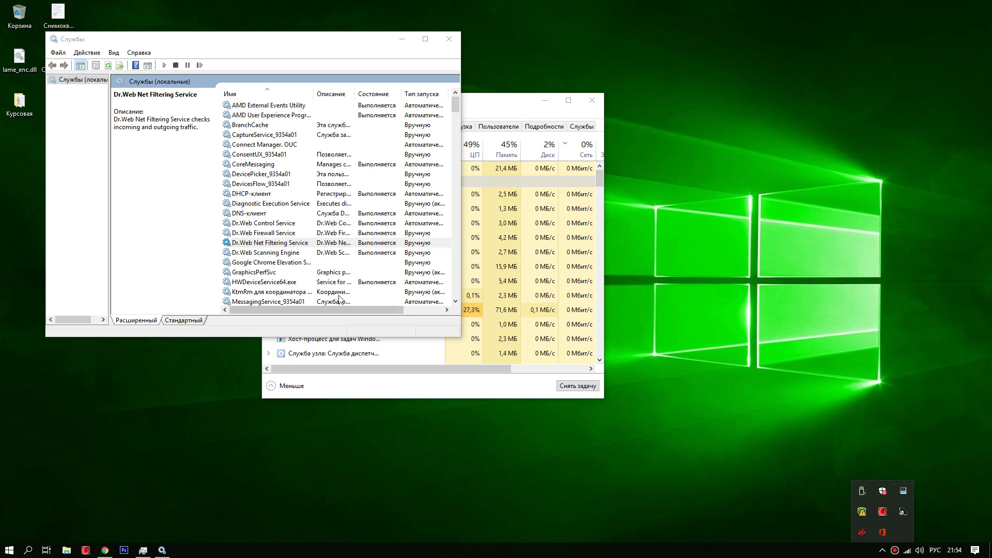
pyautogui.click(447, 41)
# Examine the startup applications list in Task Manager and the hidden tray icons.
pyautogui.moveTo(405, 104); pyautogui.dragTo(341, 88)
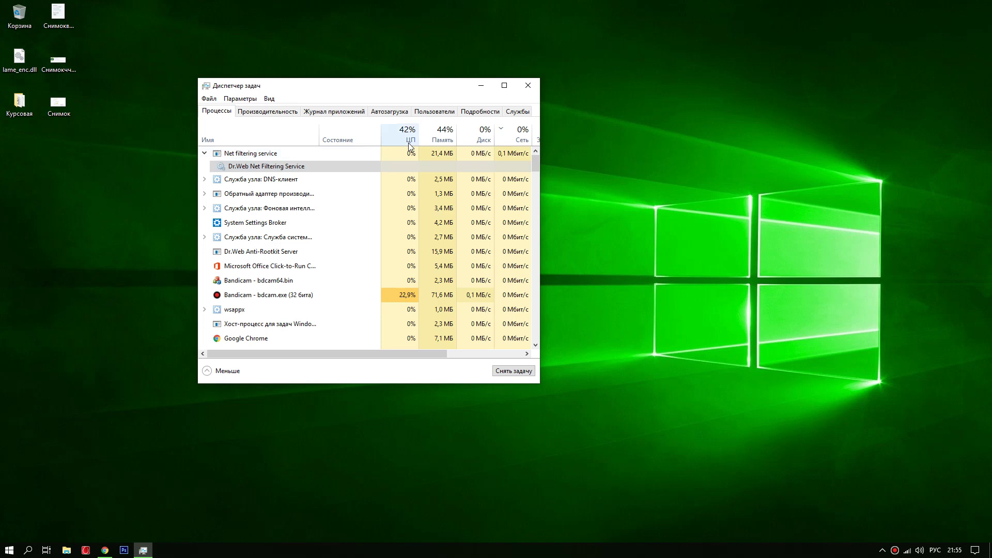
pyautogui.click(402, 112)
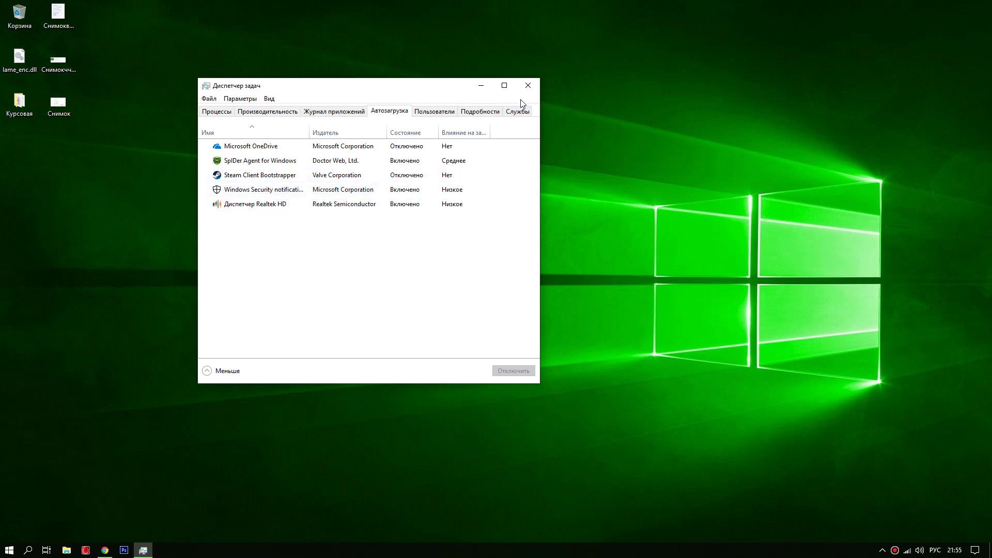
pyautogui.click(882, 550)
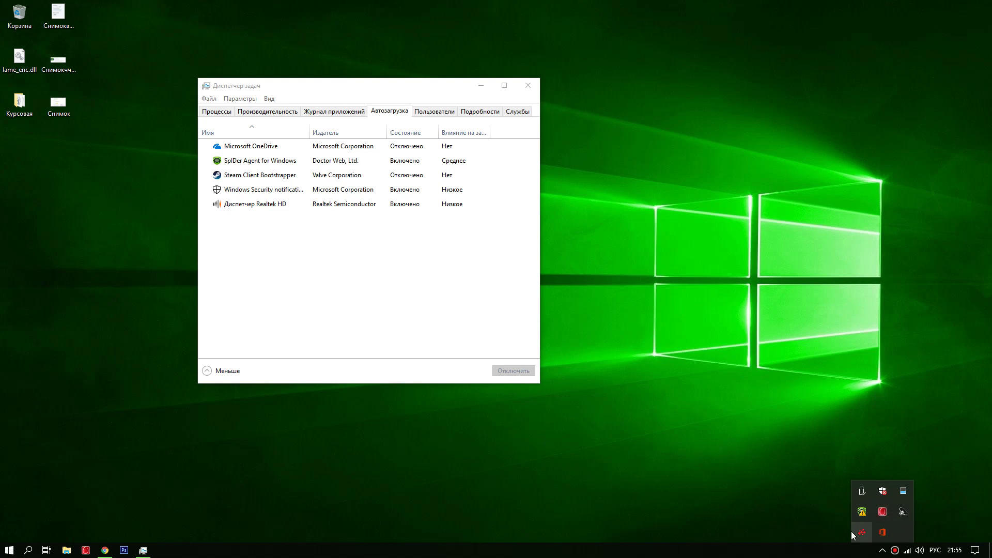
pyautogui.click(679, 396)
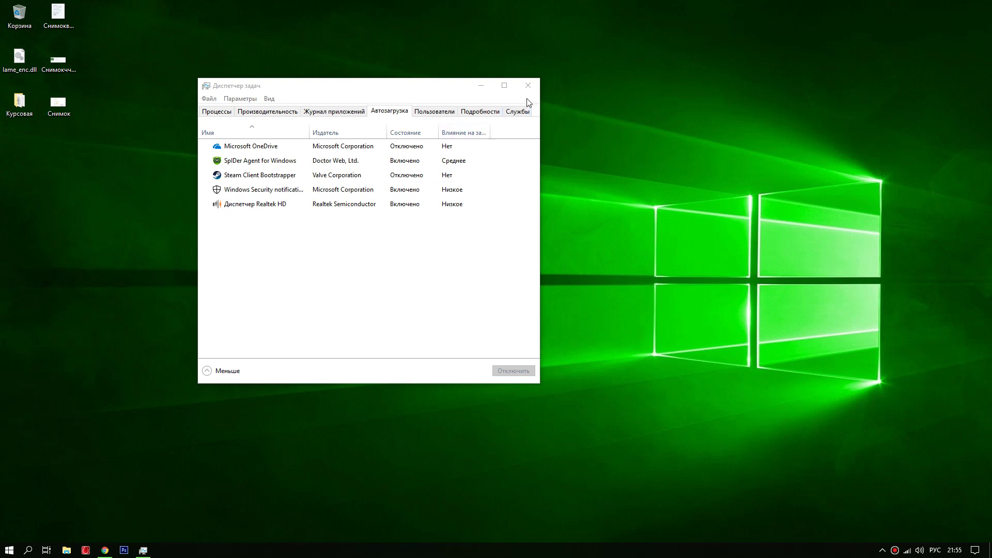
pyautogui.moveTo(380, 89); pyautogui.dragTo(386, 139)
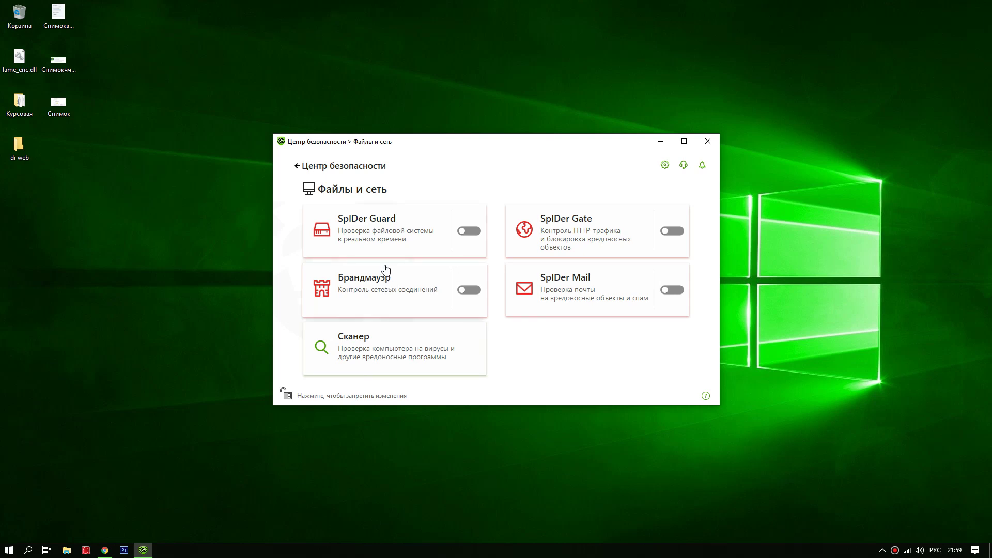
# Switch to Dr.Web Security Center and open the firewall's (Брандмауэр) rules for applications.
pyautogui.moveTo(457, 147); pyautogui.dragTo(403, 123)
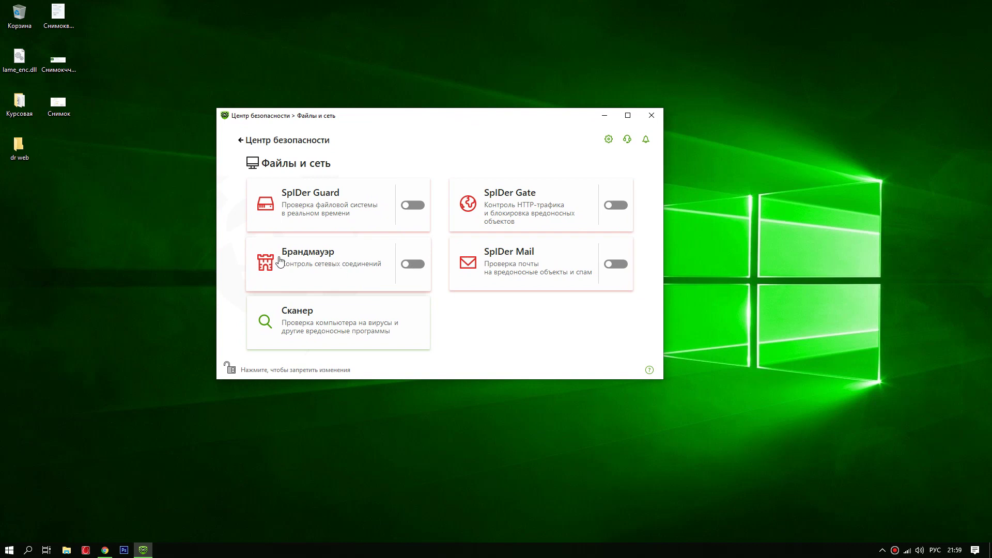
pyautogui.click(412, 264)
pyautogui.click(317, 253)
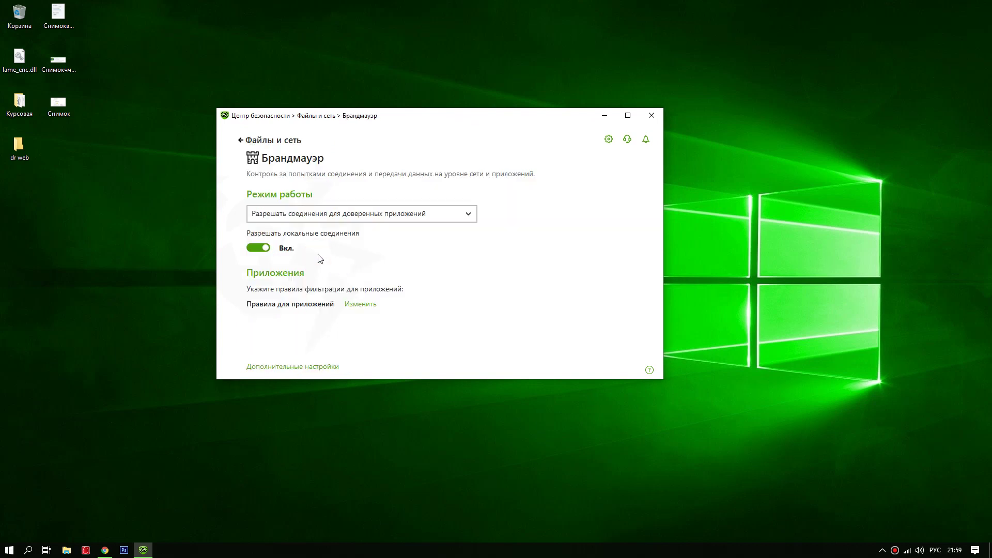
pyautogui.click(360, 304)
# Create a new application rule set for FurMark.exe from C:\Program Files (x86)\Geeks3D\Benchmarks\FurMark.
pyautogui.click(254, 210)
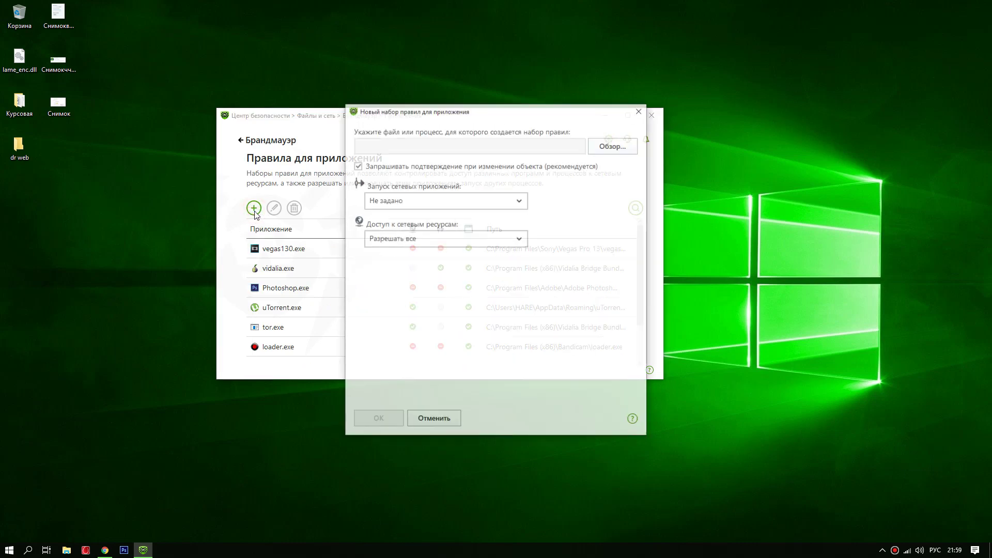
pyautogui.click(619, 146)
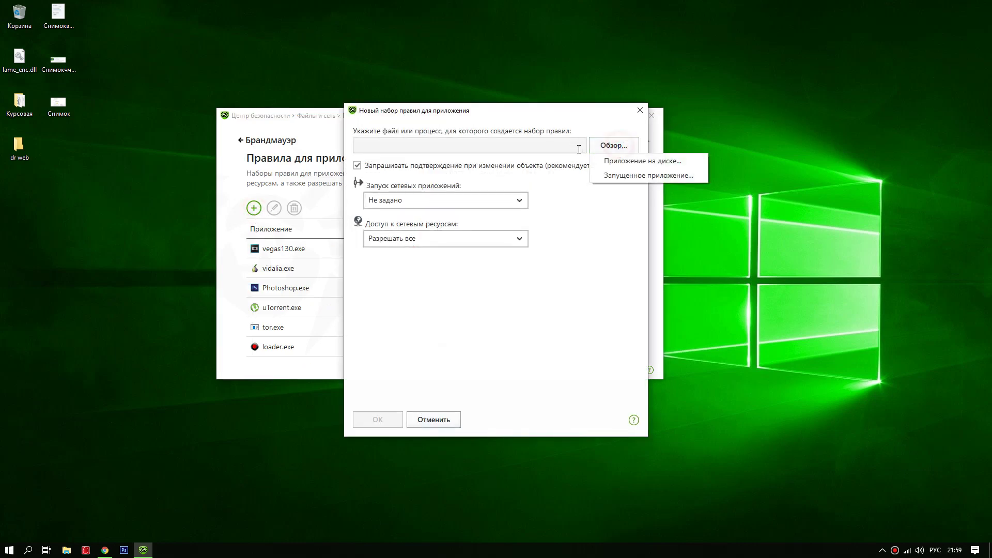
pyautogui.click(622, 161)
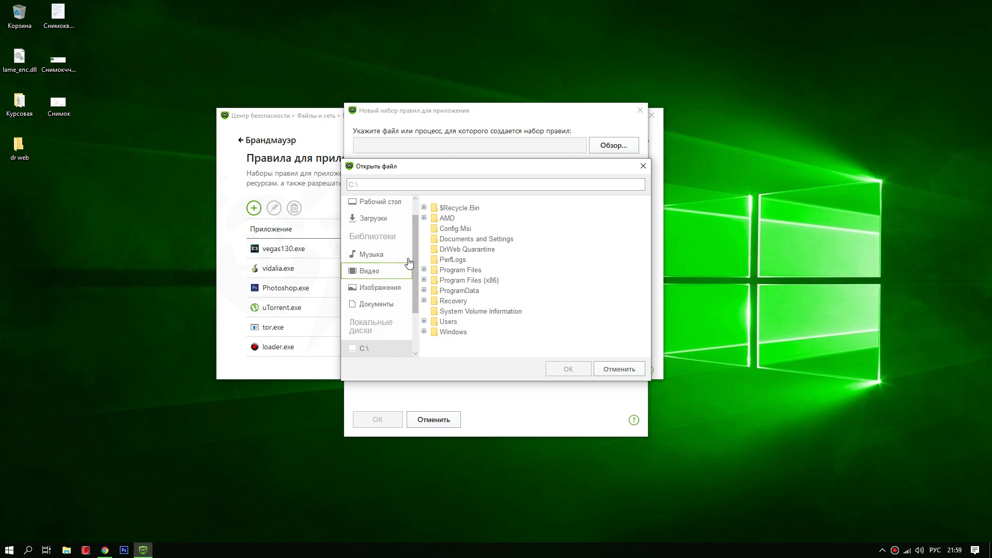
pyautogui.doubleClick(454, 281)
pyautogui.scroll(-1, 466, 296)
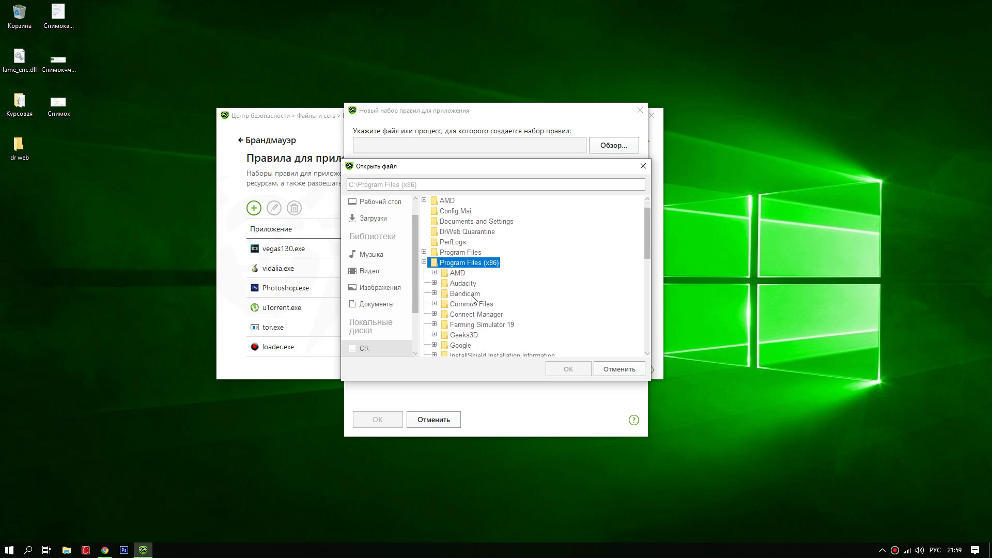
pyautogui.click(446, 294)
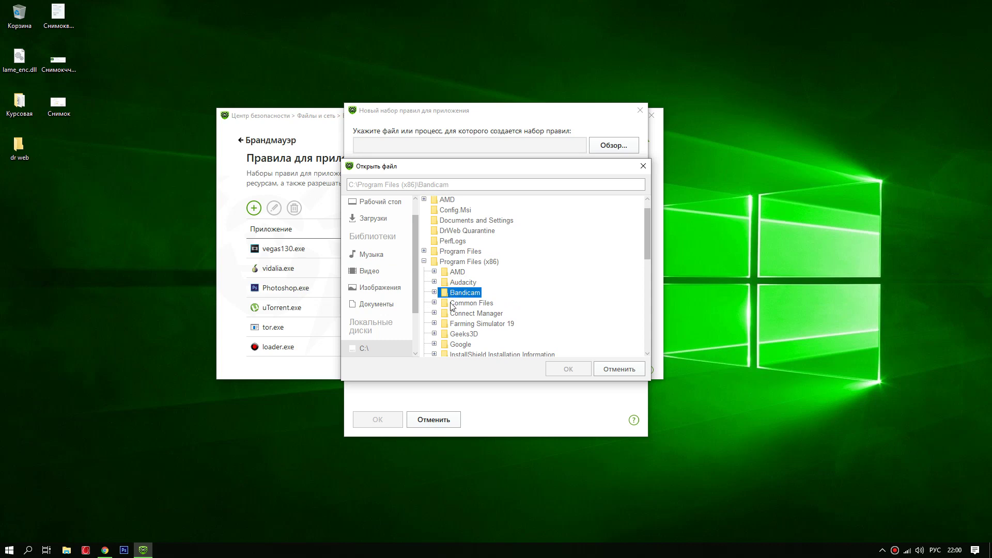
pyautogui.scroll(-1, 473, 323)
pyautogui.doubleClick(443, 324)
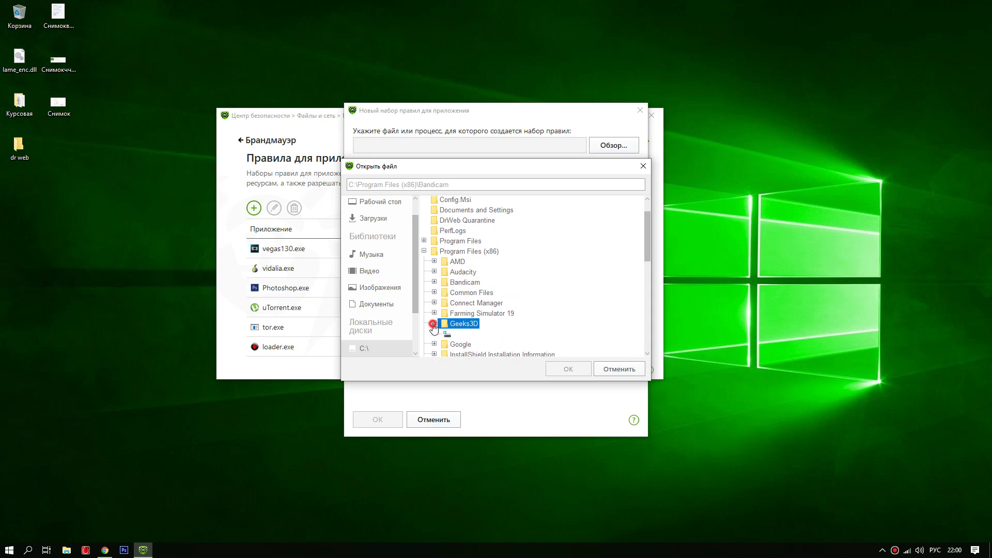
pyautogui.doubleClick(448, 334)
pyautogui.doubleClick(479, 334)
pyautogui.click(495, 272)
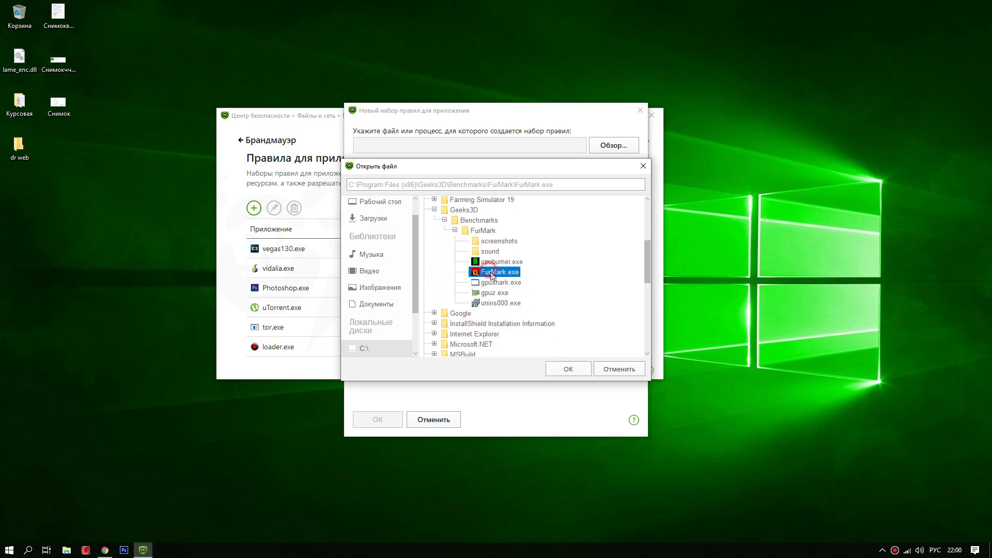
pyautogui.click(567, 369)
# Set network application launch to Блокировать and network resource access to Блокировать все for FurMark.exe, and save the rule set.
pyautogui.click(407, 200)
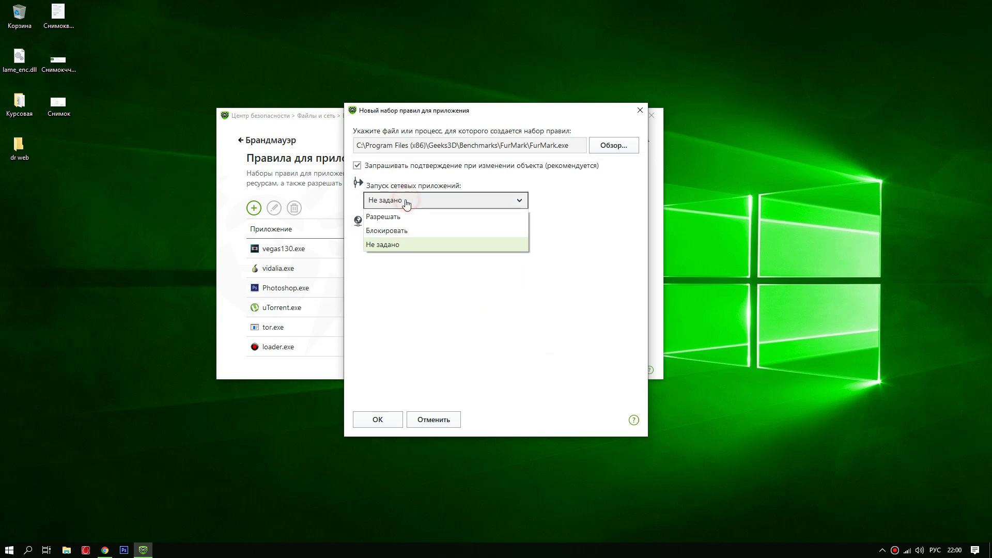
pyautogui.click(391, 234)
pyautogui.click(394, 239)
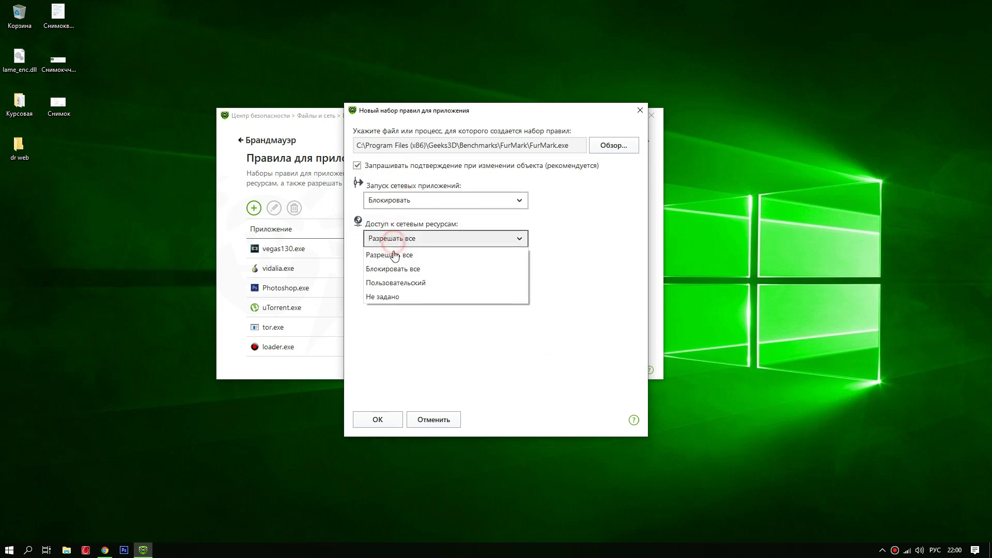
pyautogui.click(396, 269)
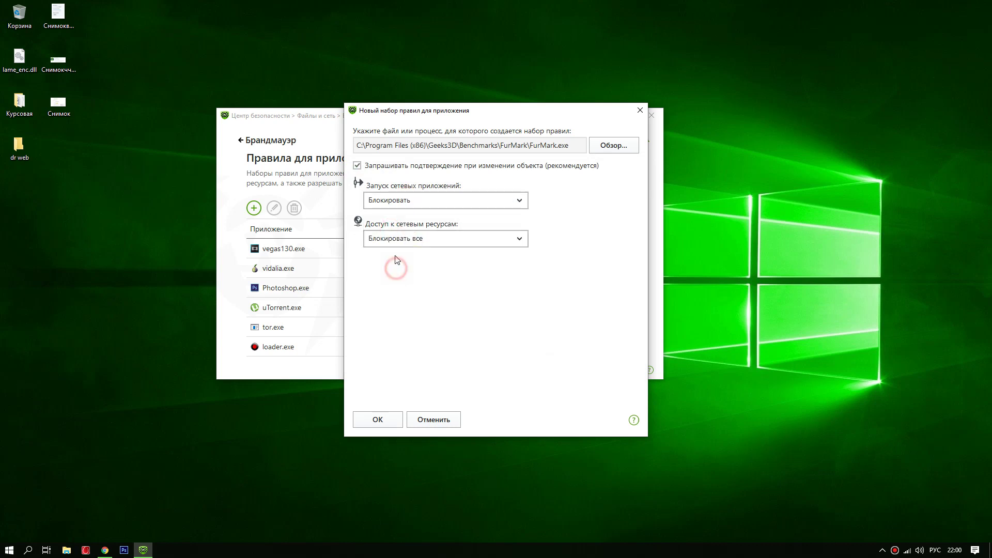
pyautogui.click(381, 420)
# Look over the list of application rules and close the Dr.Web Security Center window.
pyautogui.scroll(-1, 339, 315)
pyautogui.scroll(1, 302, 310)
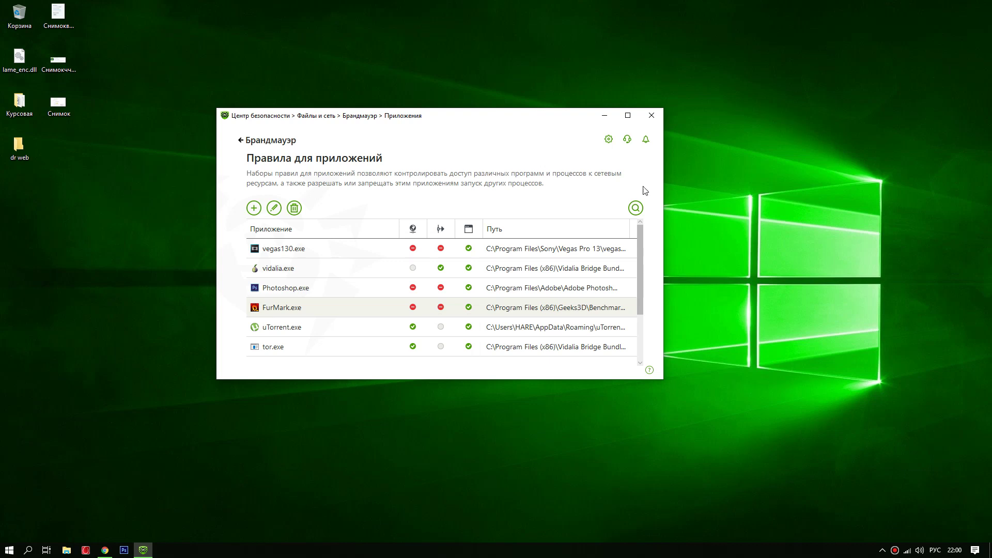
pyautogui.click(655, 113)
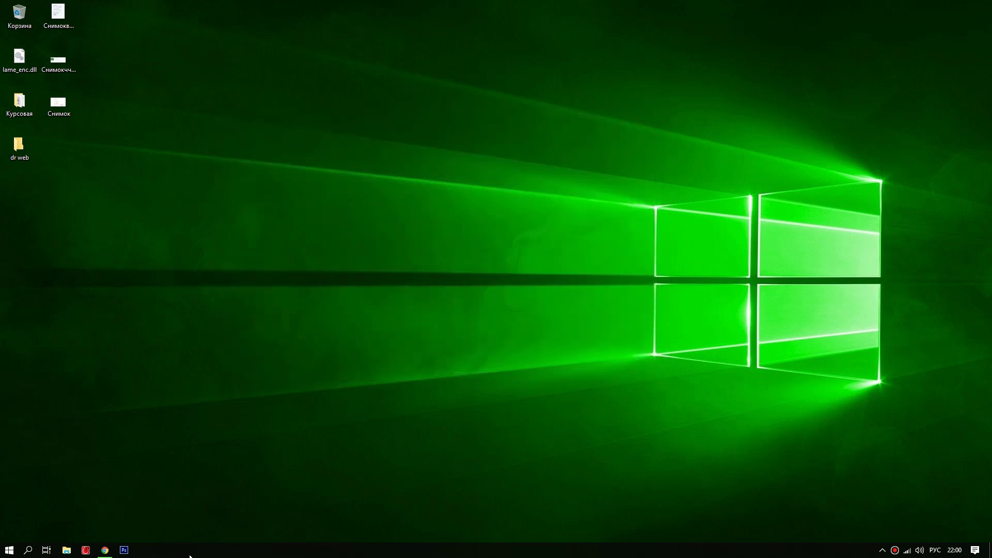
pyautogui.rightClick(206, 550)
pyautogui.click(259, 506)
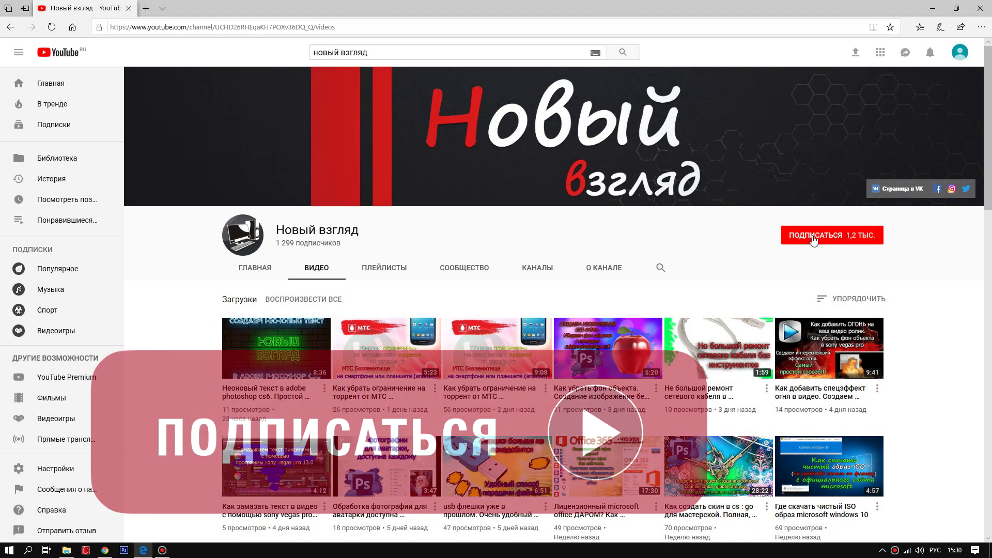
# On YouTube, subscribe to the channel Новый взгляд, turn on its notifications and browse its uploaded videos.
pyautogui.click(814, 239)
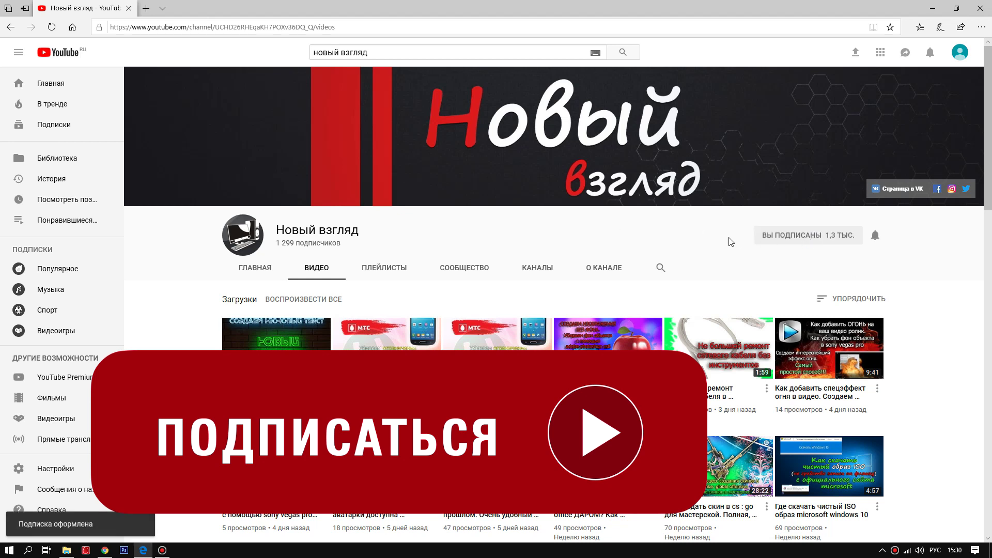
pyautogui.click(876, 240)
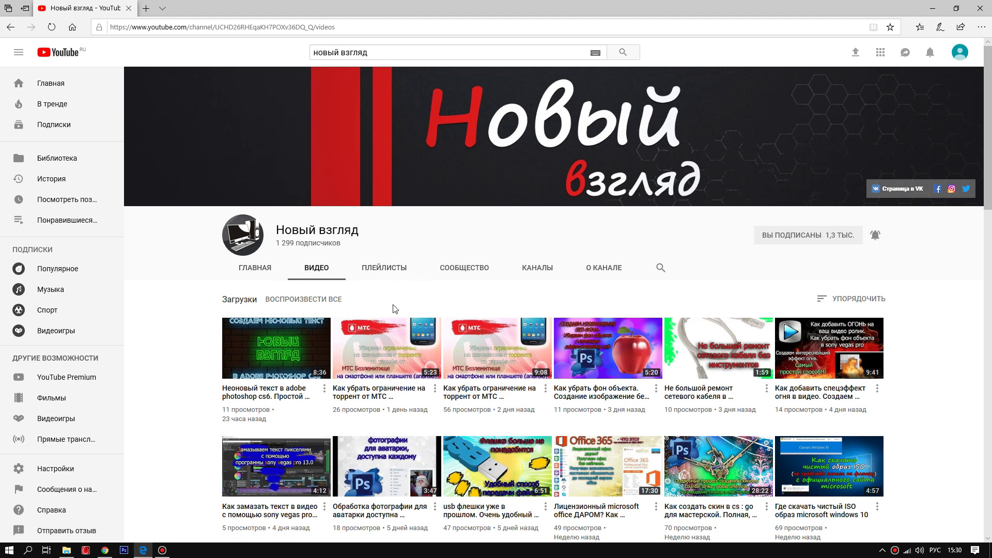
pyautogui.scroll(-1, 395, 304)
pyautogui.scroll(-1, 420, 359)
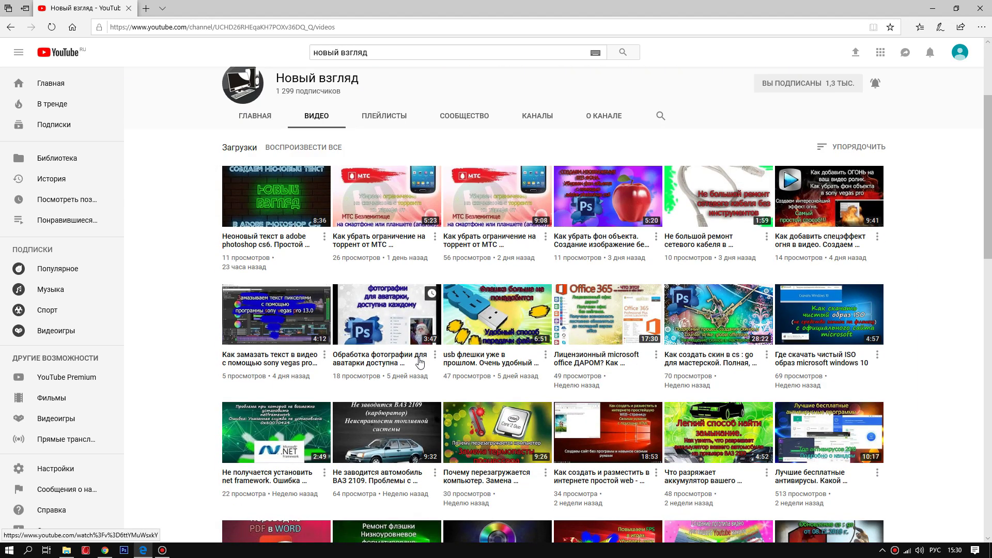